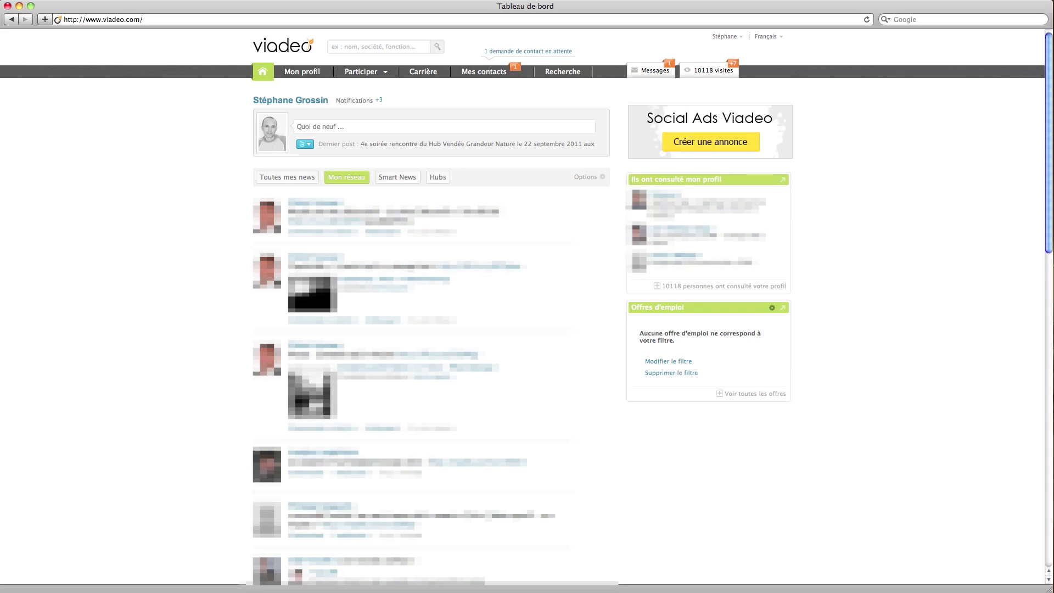
Open the member search form.
mouse_move(569, 79)
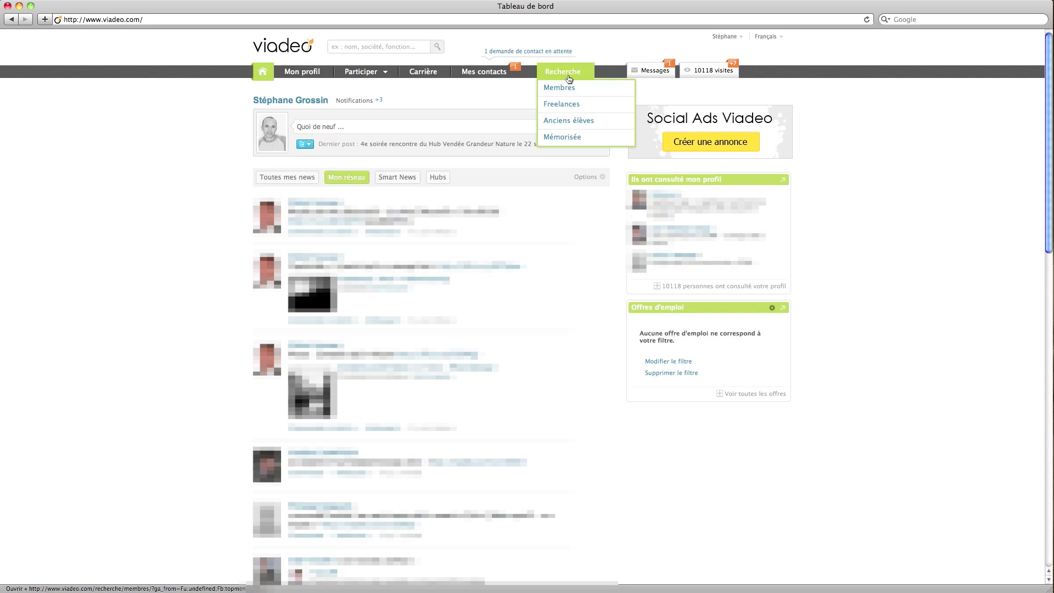
click(567, 76)
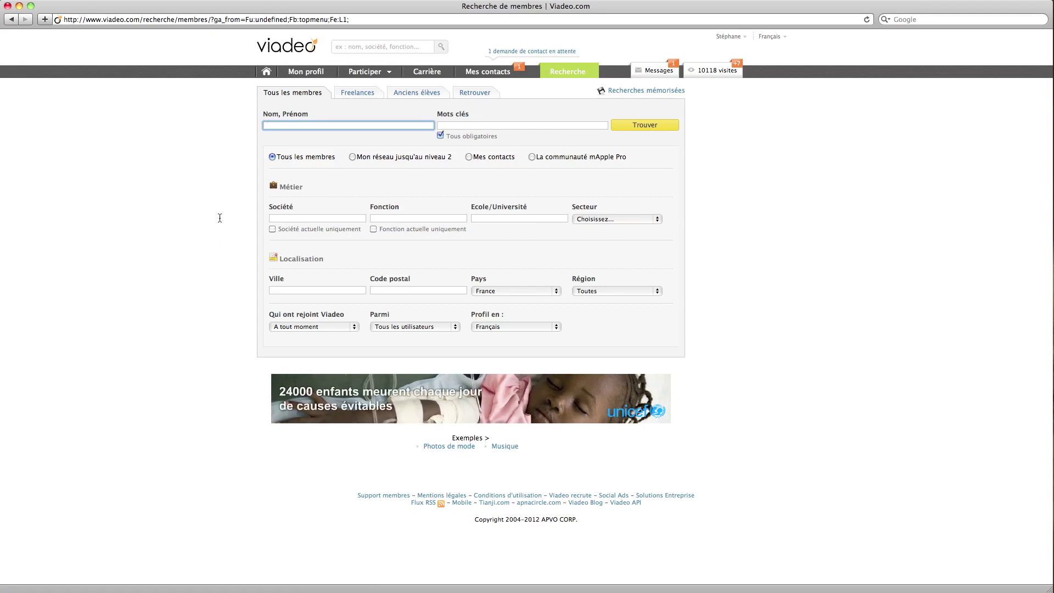
Examine the search criteria, including keywords, company, function, school, the list of sectors and the options for when members joined.
click(534, 124)
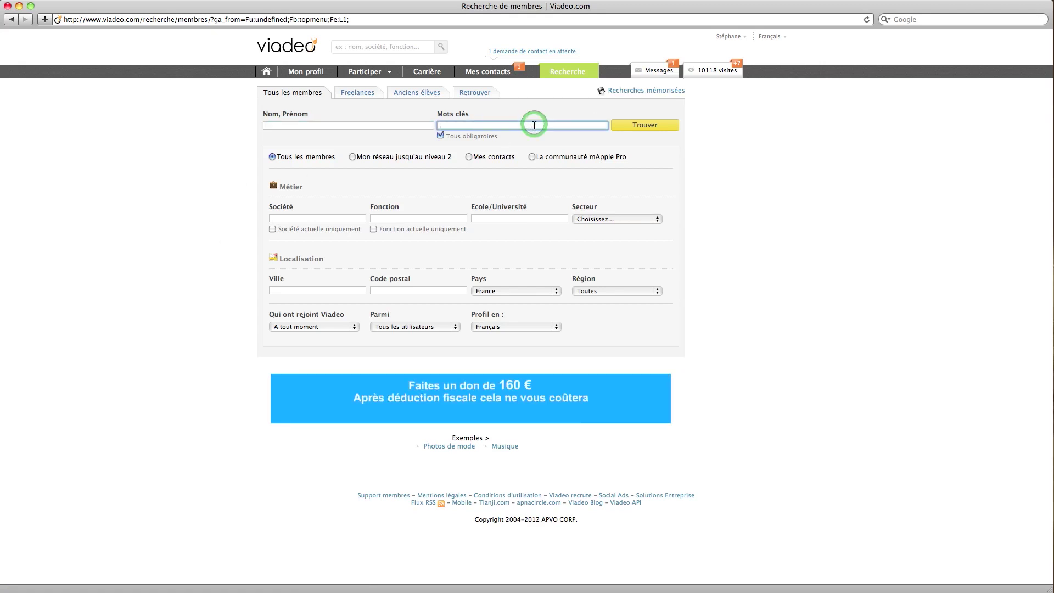
click(323, 219)
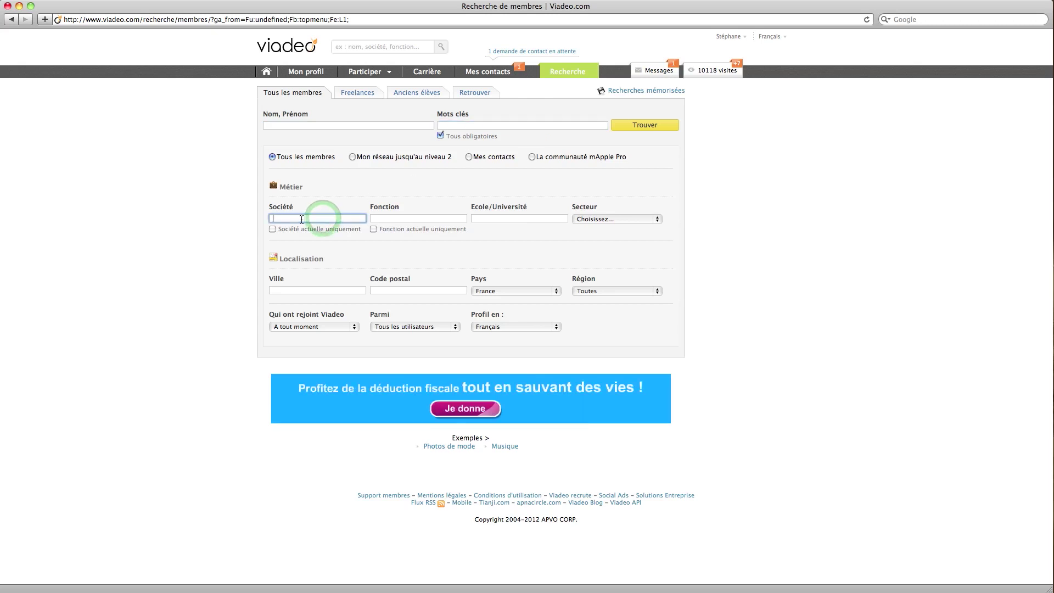
click(395, 219)
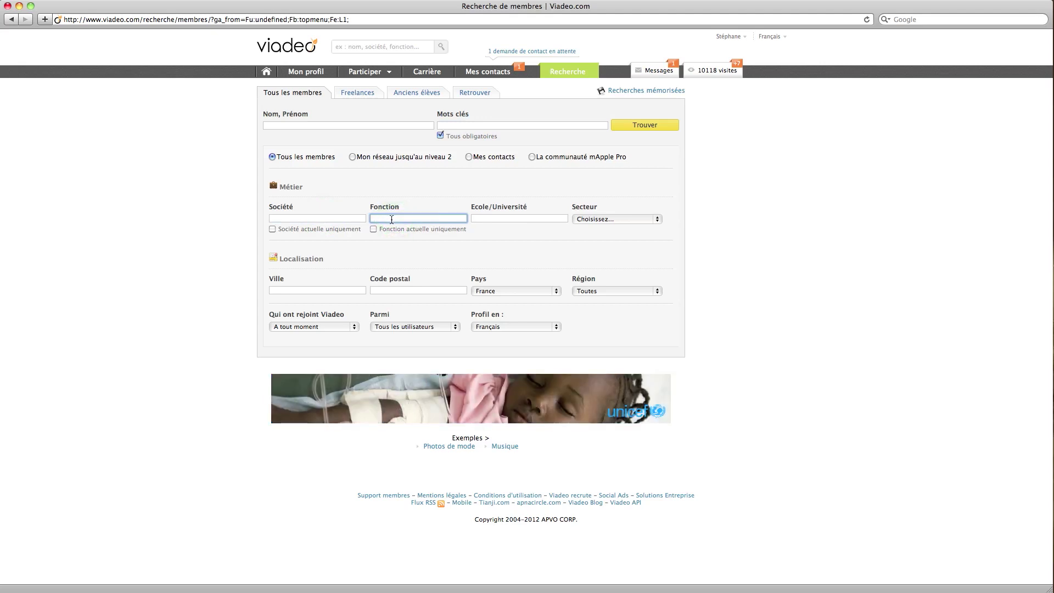
click(478, 219)
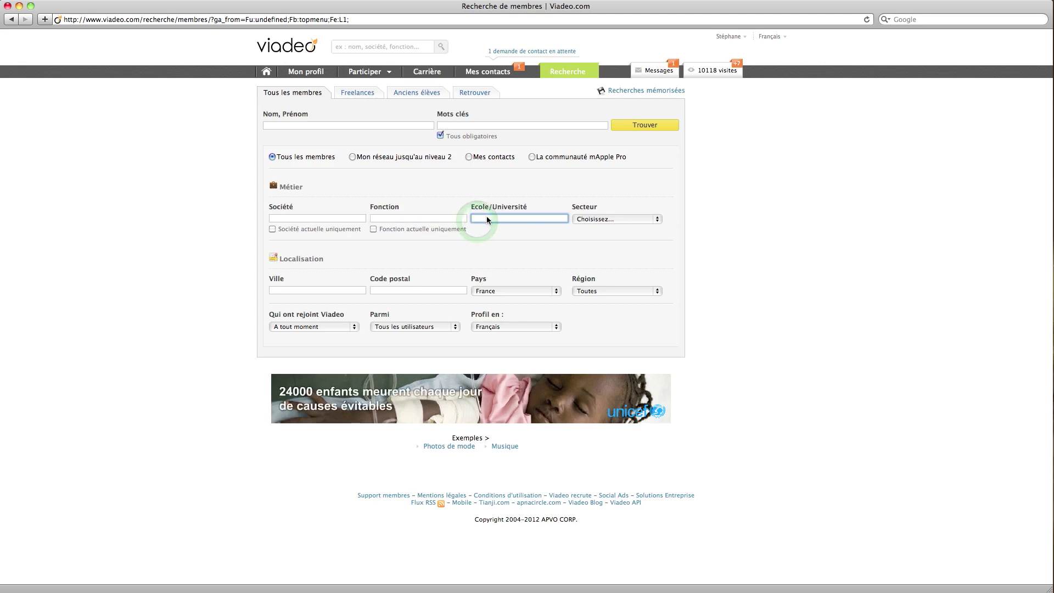
click(594, 219)
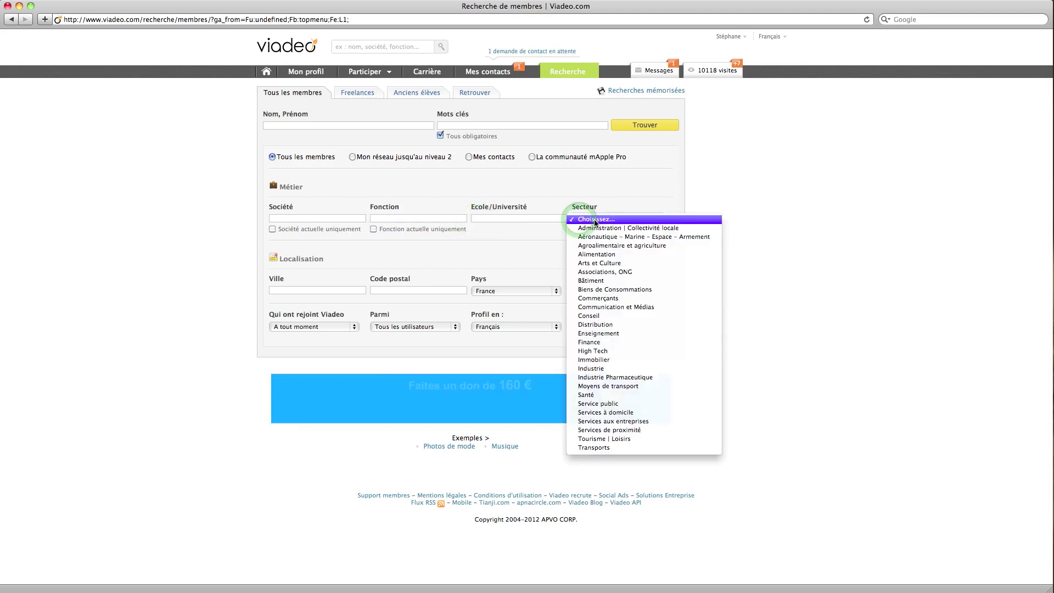
click(335, 256)
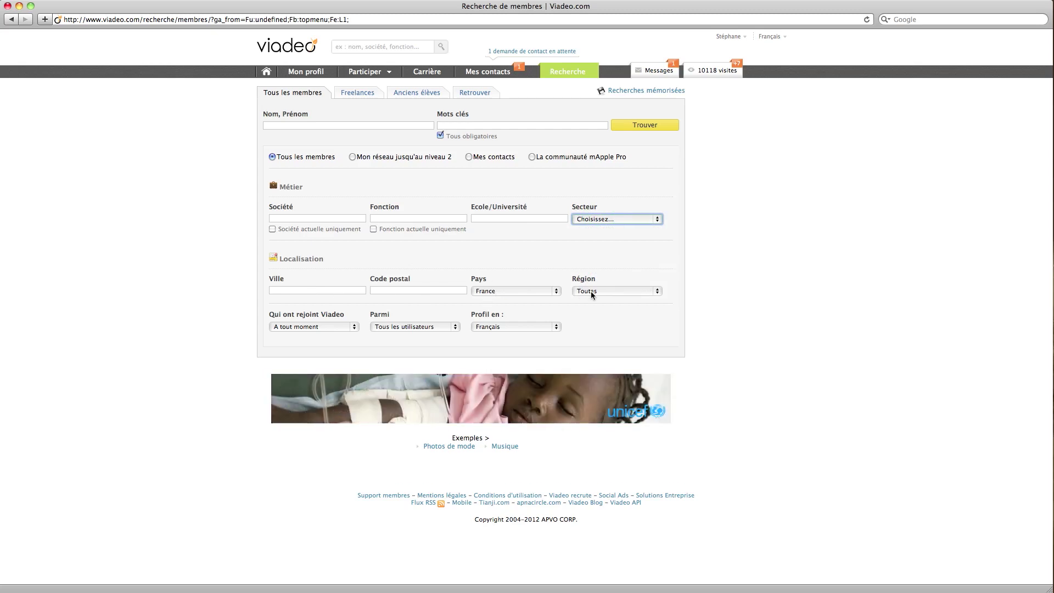
click(336, 327)
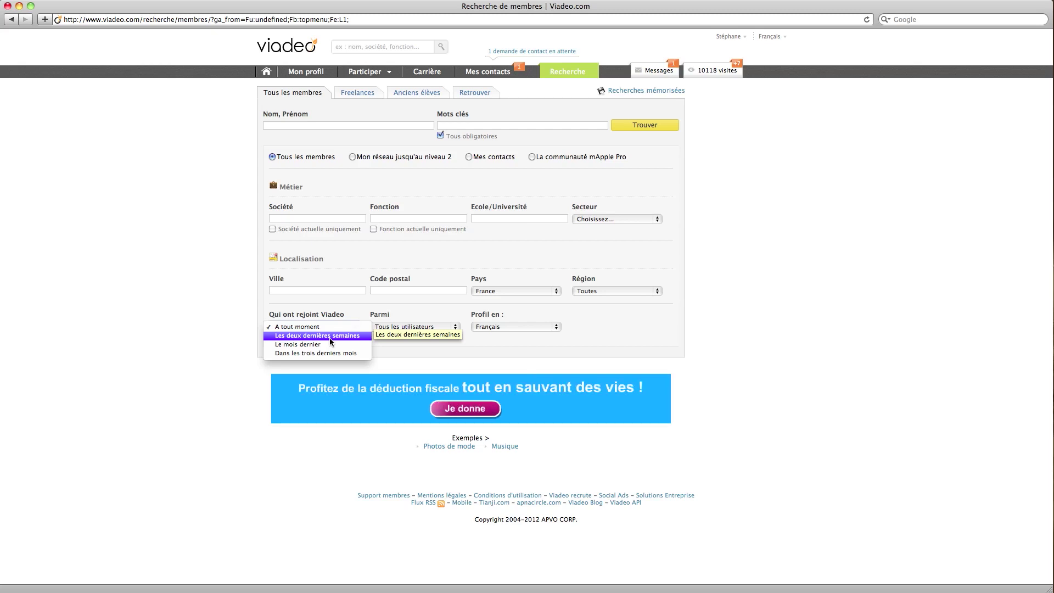
click(241, 328)
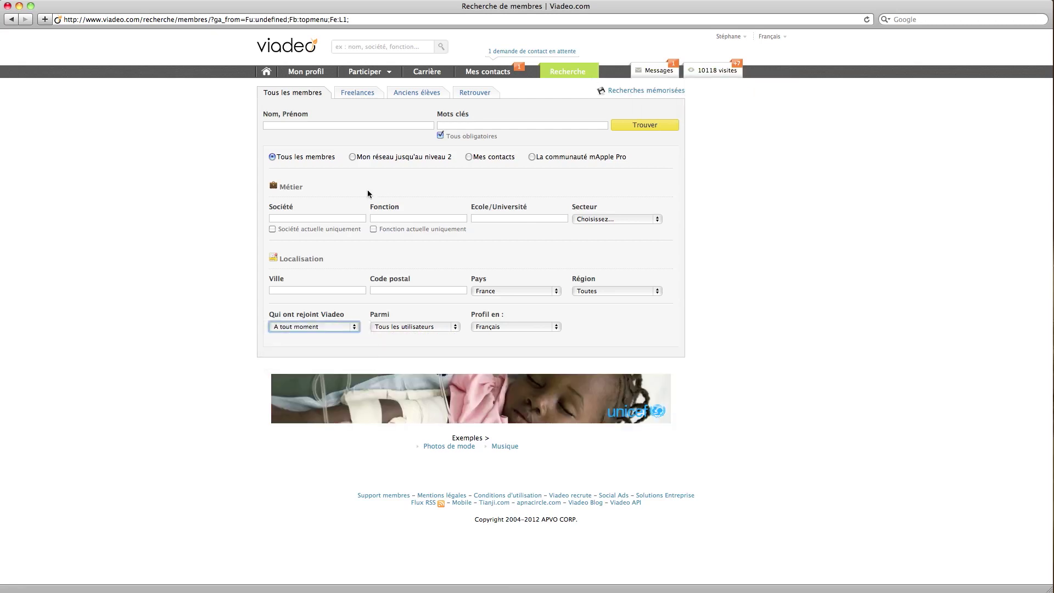
Search all members in France with the keyword "photovoltaïque".
click(461, 126)
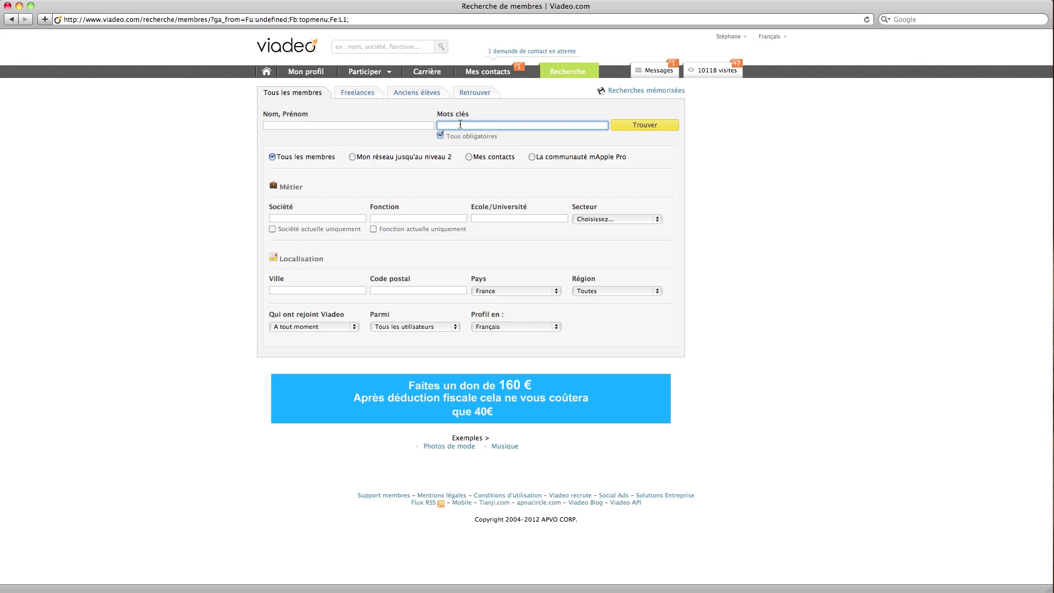
text(photovoltaïque)
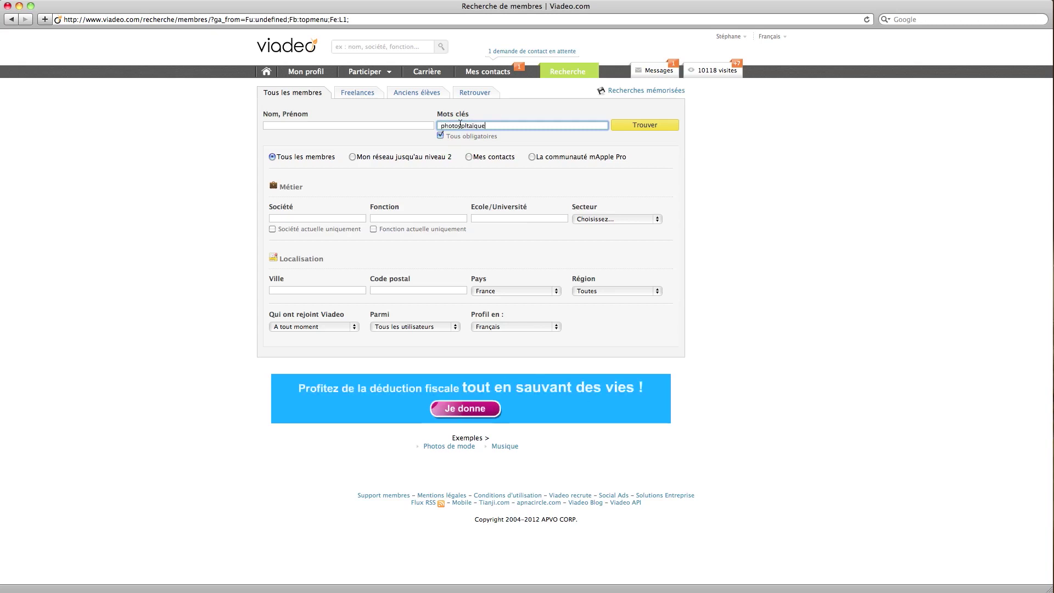
click(620, 126)
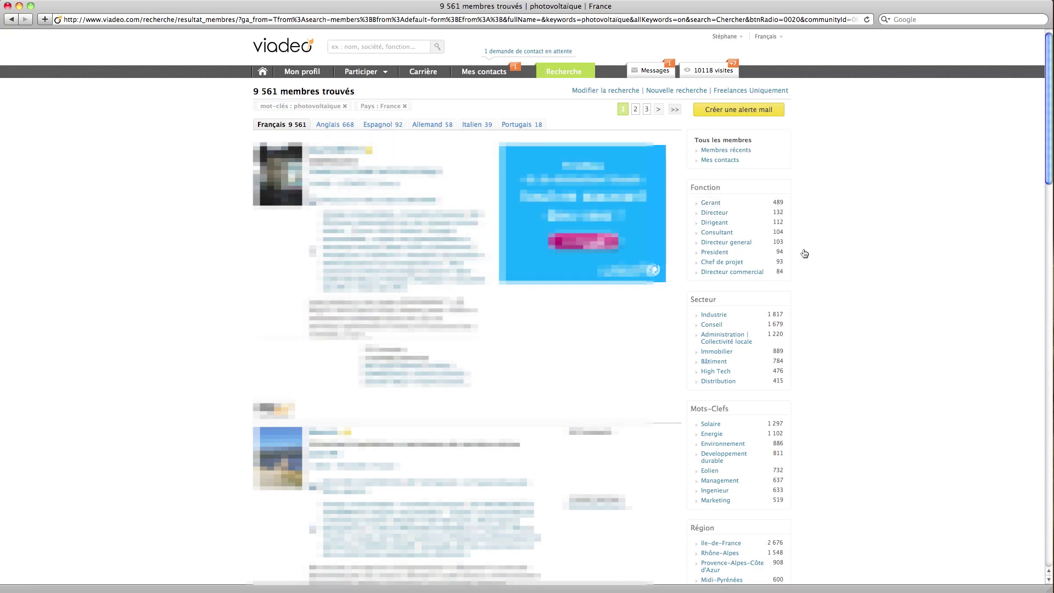
Review the refinement categories beside the results and narrow the search to members with the function Gerant.
scroll(821, 272, down, 3)
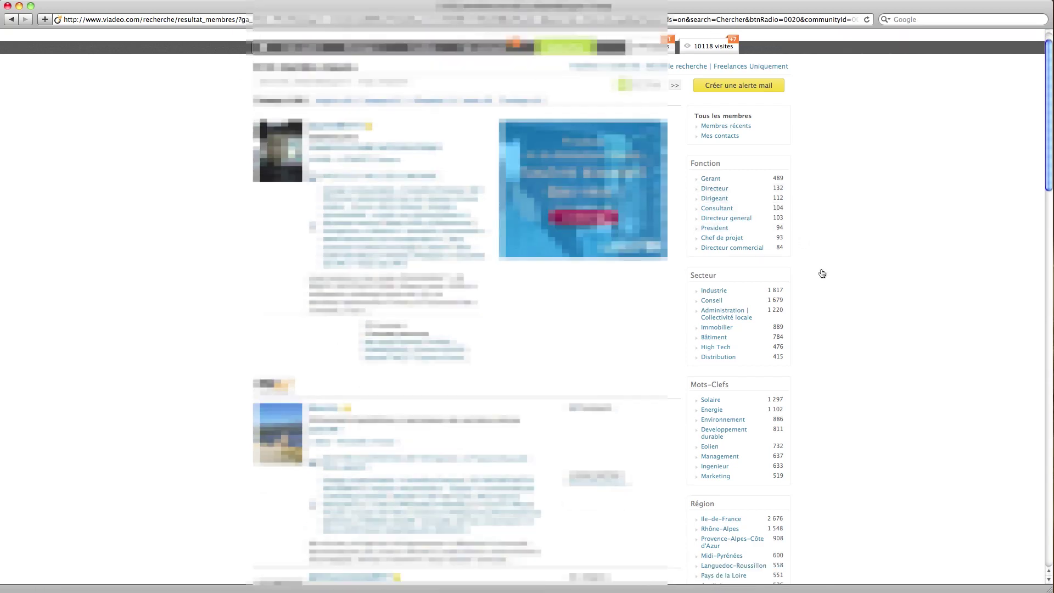
scroll(831, 355, down, 1)
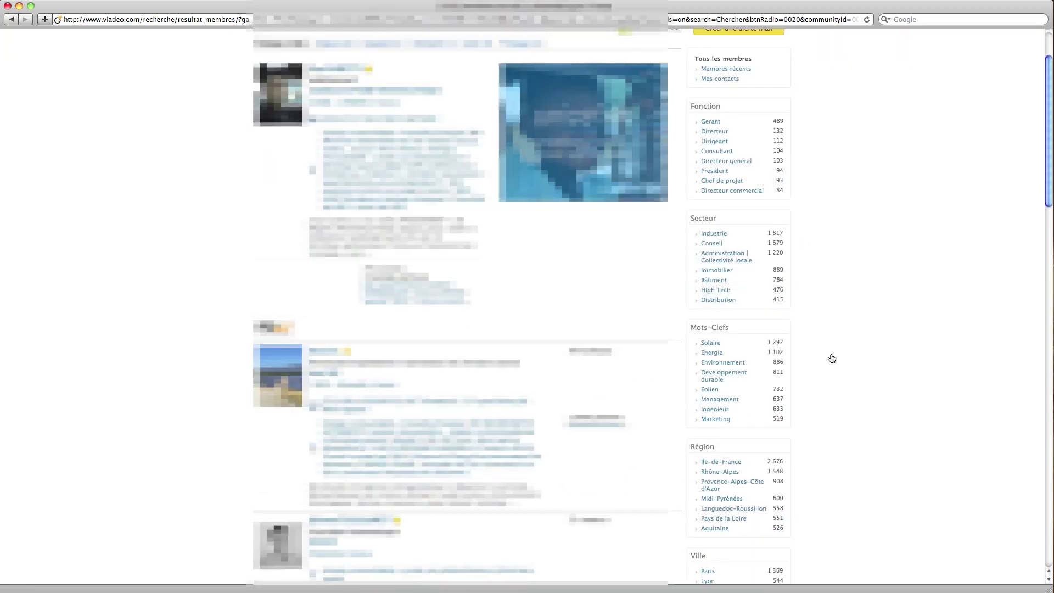
scroll(738, 416, down, 5)
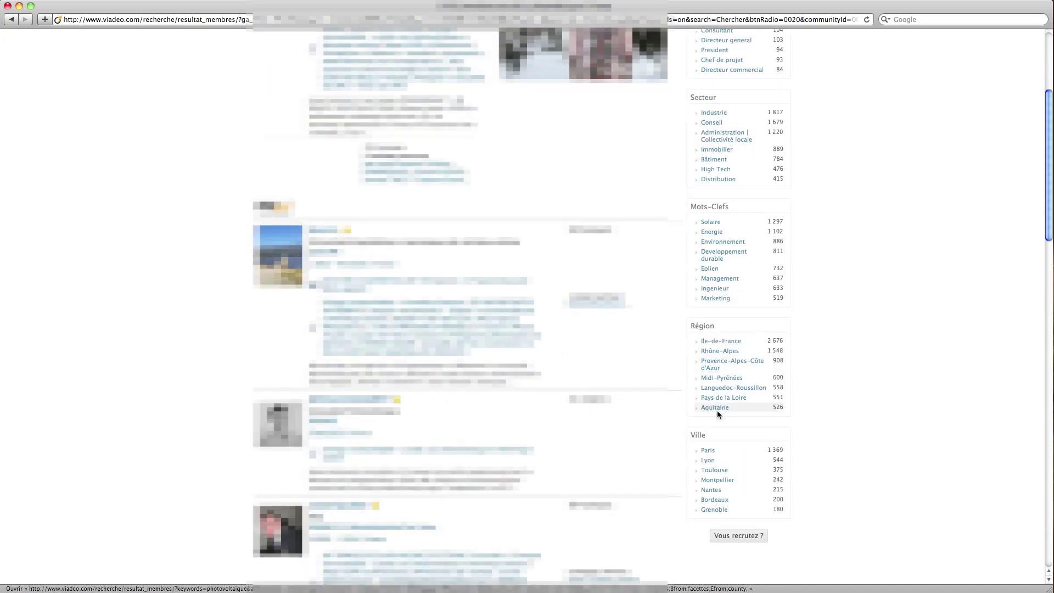
scroll(717, 412, down, 1)
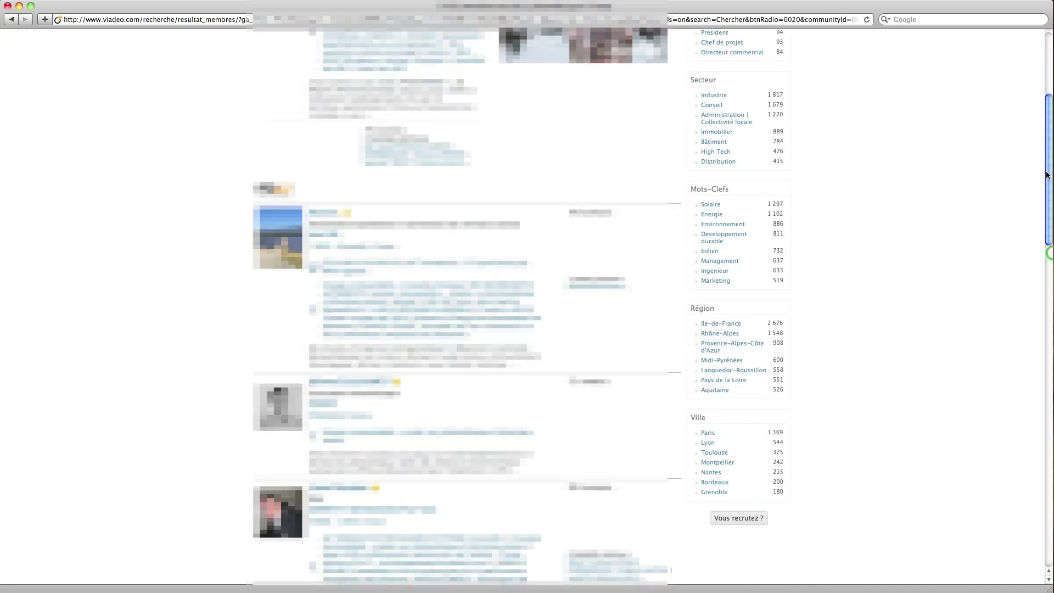
scroll(1047, 174, up, 10)
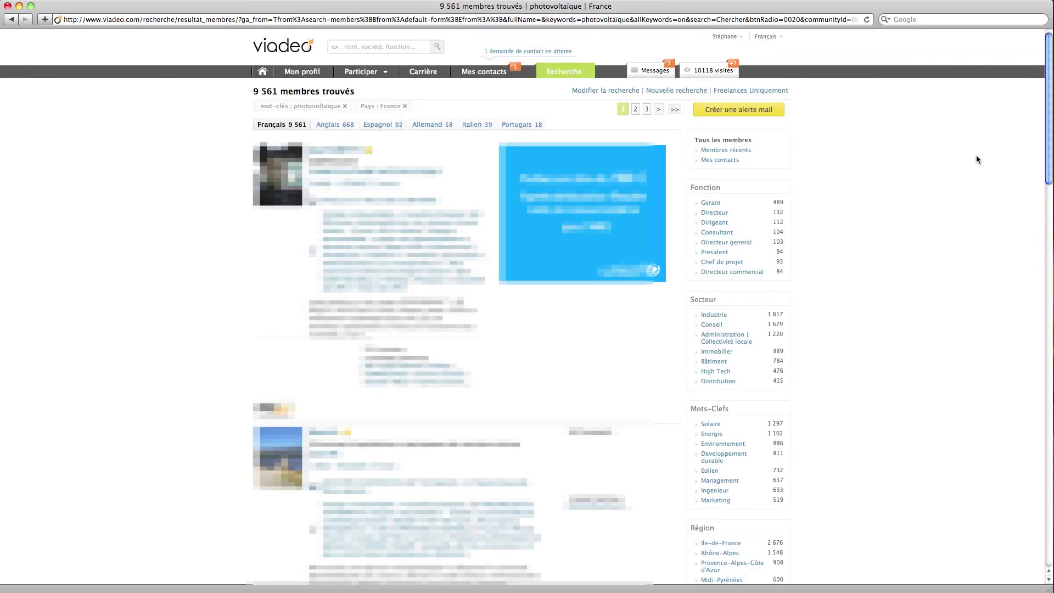
click(748, 202)
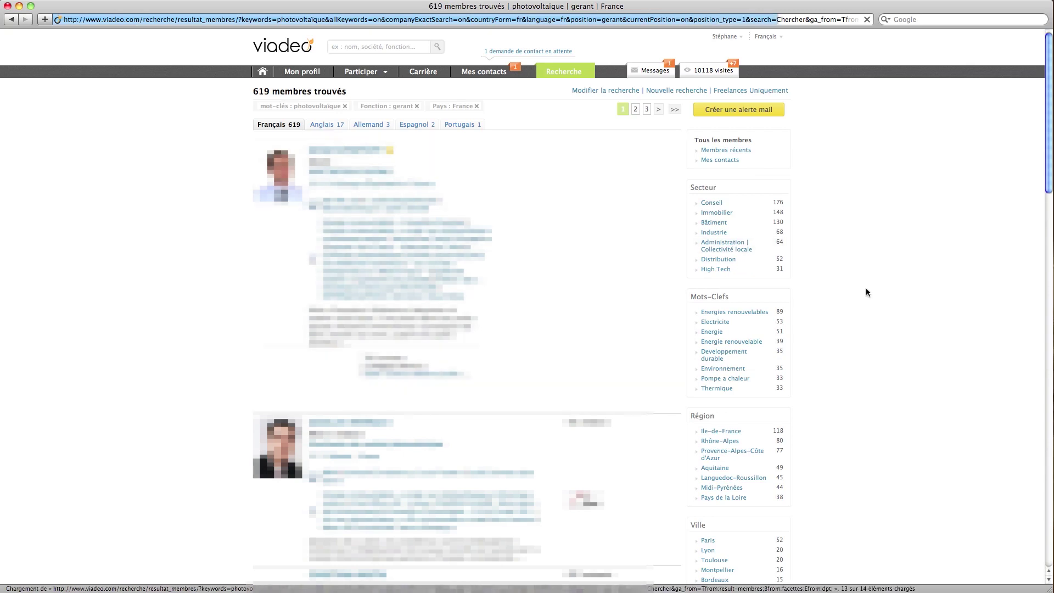
Narrow the results further to the region Pays de la Loire.
scroll(867, 289, down, 3)
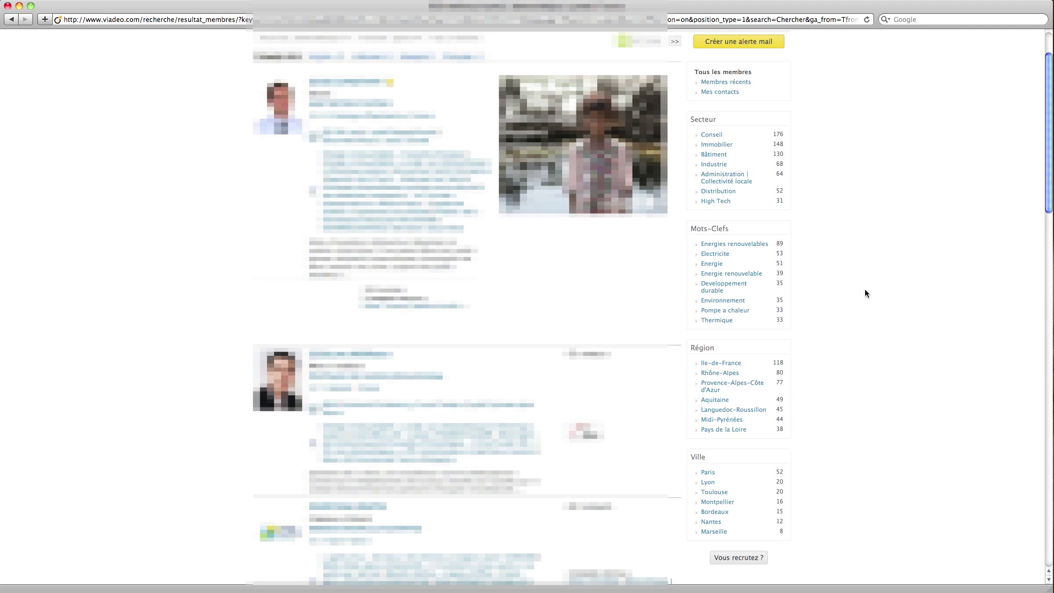
scroll(864, 289, down, 5)
click(752, 292)
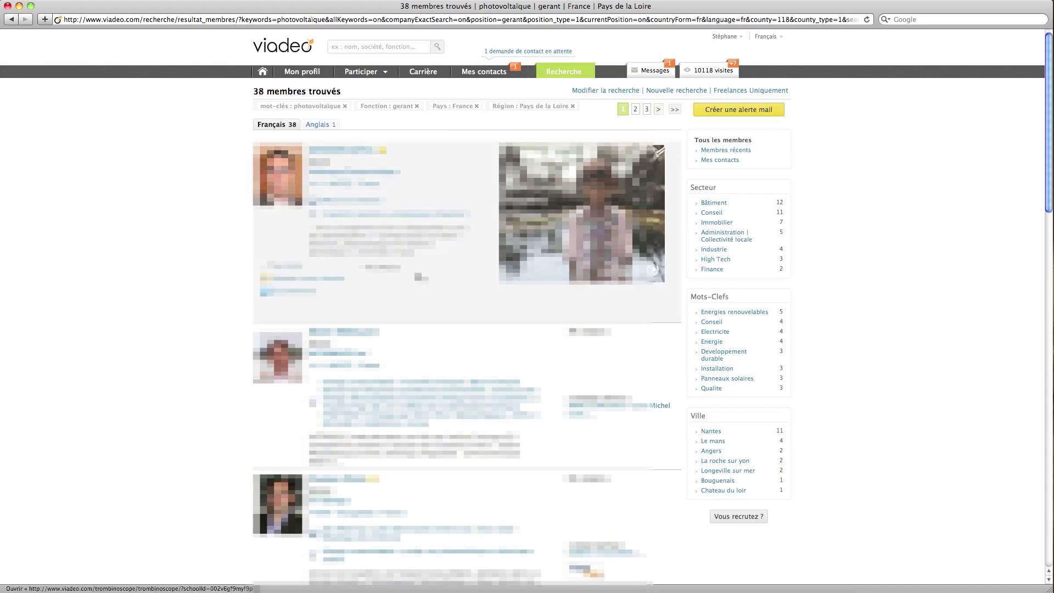
Open the mail alert form for this search and examine the frequency choices, leaving it at 1 semaine.
click(728, 110)
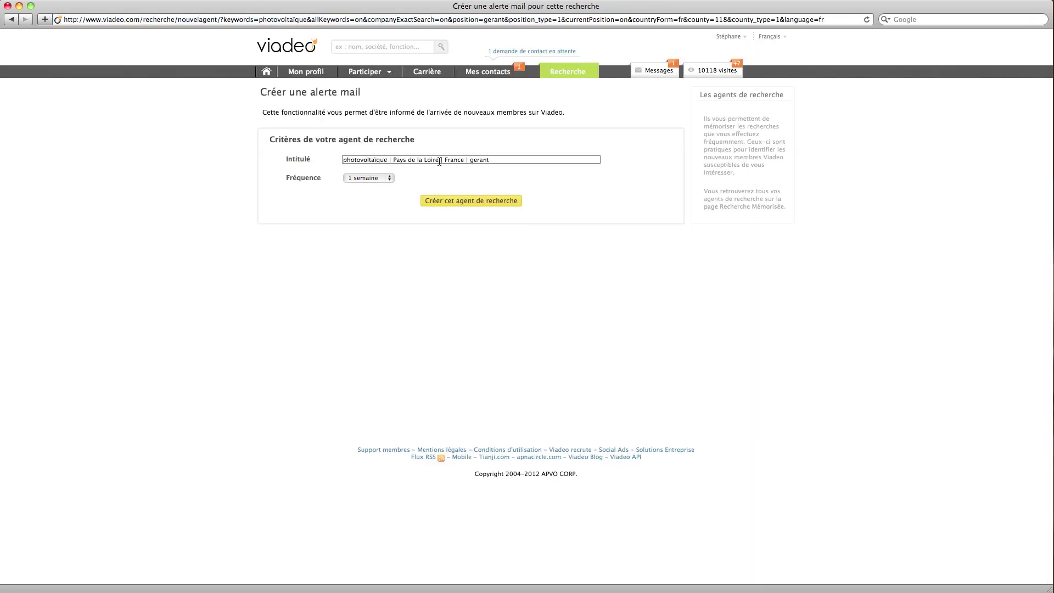
click(380, 177)
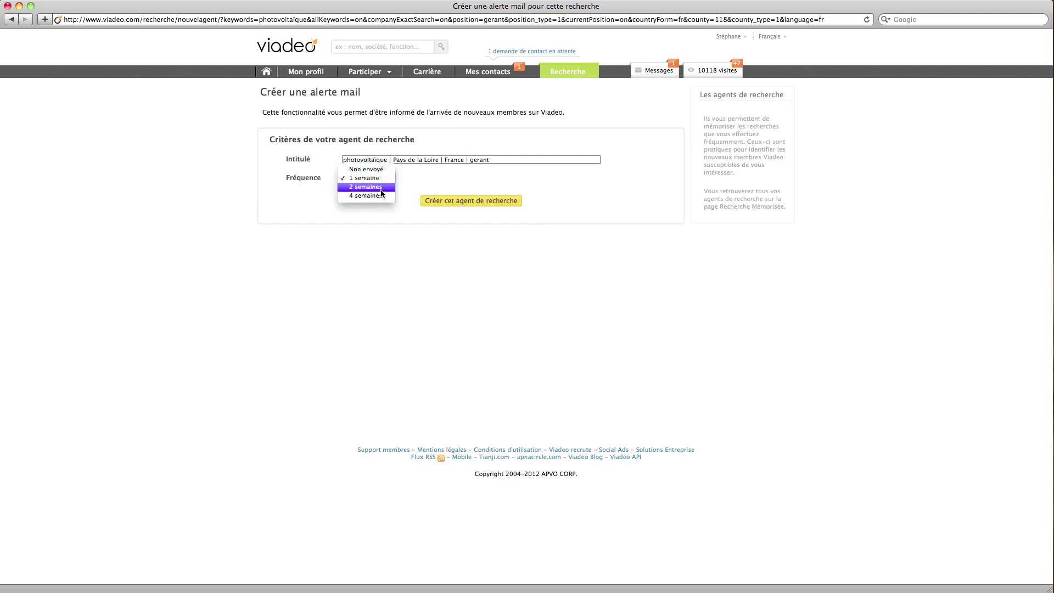
click(381, 179)
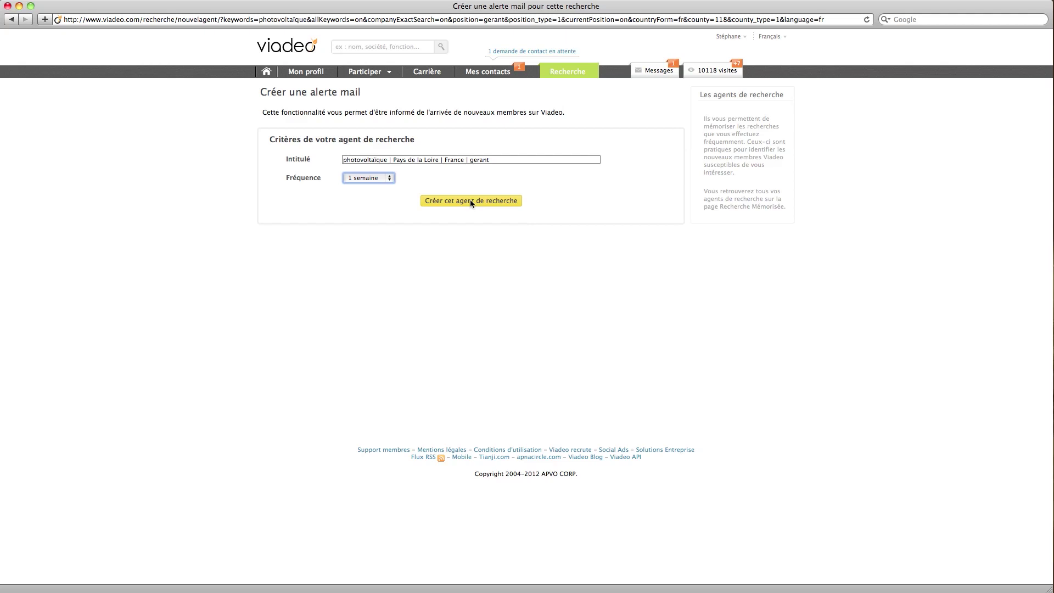
Start a fresh member search and run it with the keyword "photovoltaïque".
click(559, 70)
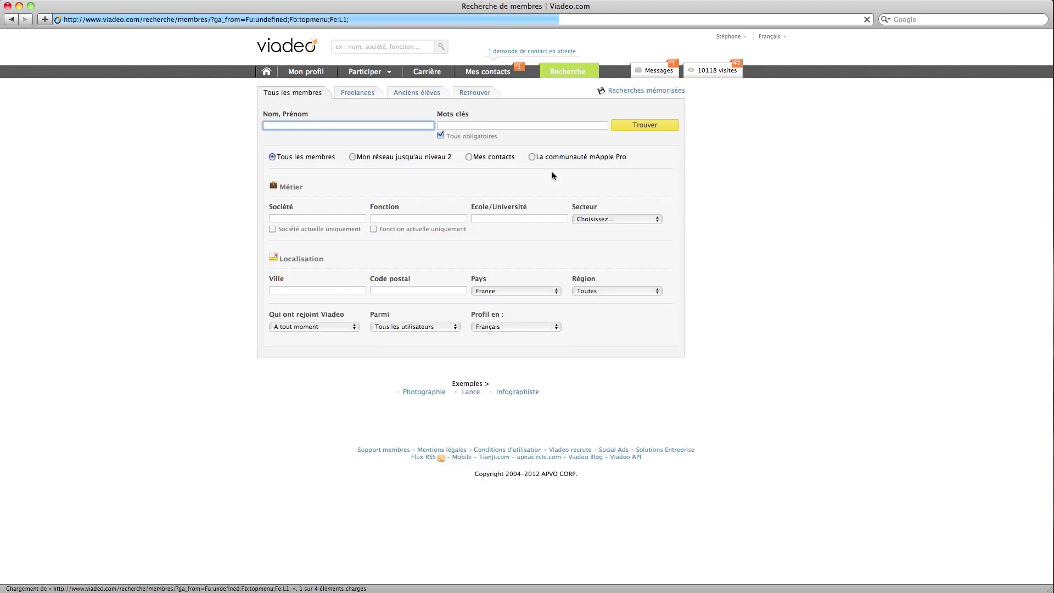
click(518, 125)
text(photovoltaïque)
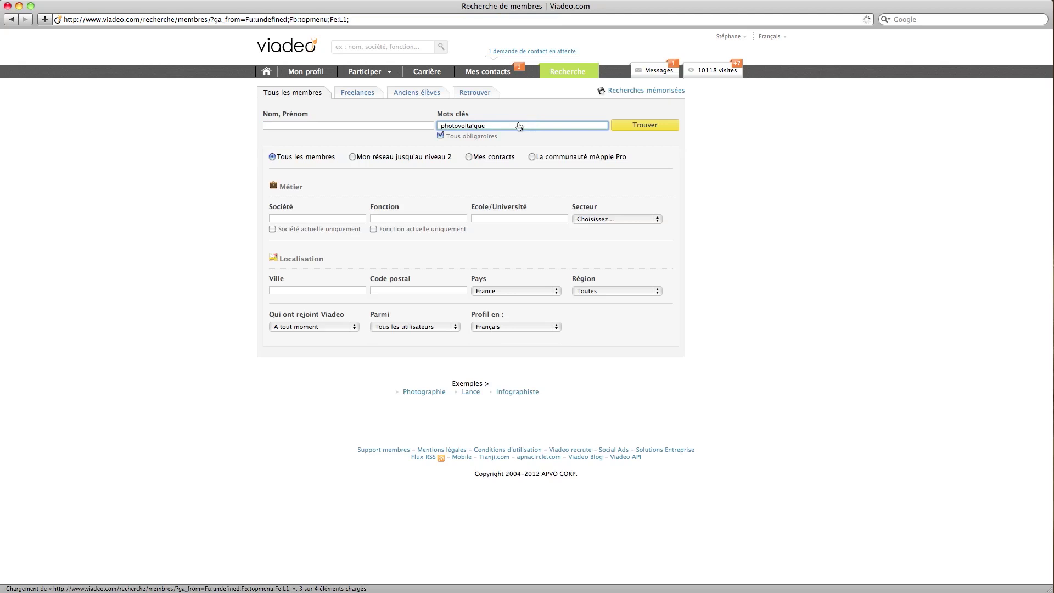
click(621, 121)
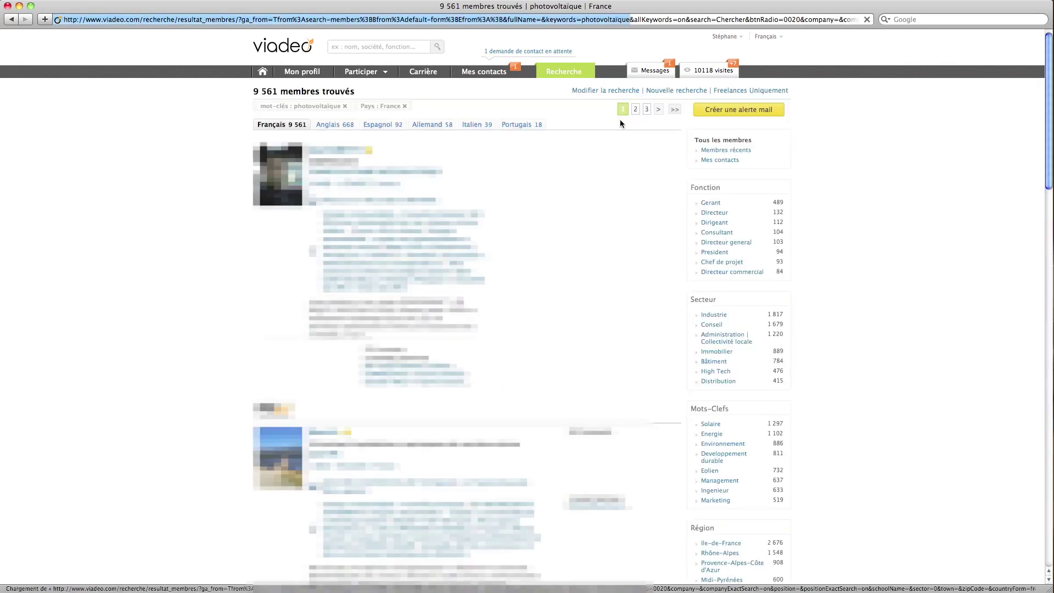
Modify the search to the sector Bâtiment and run it again.
click(339, 107)
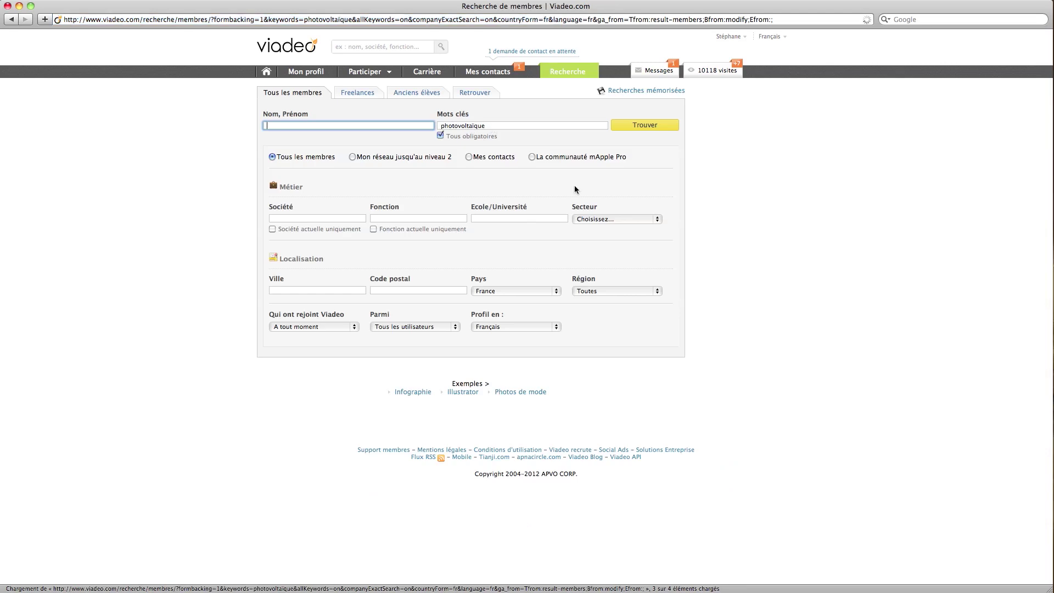
click(595, 219)
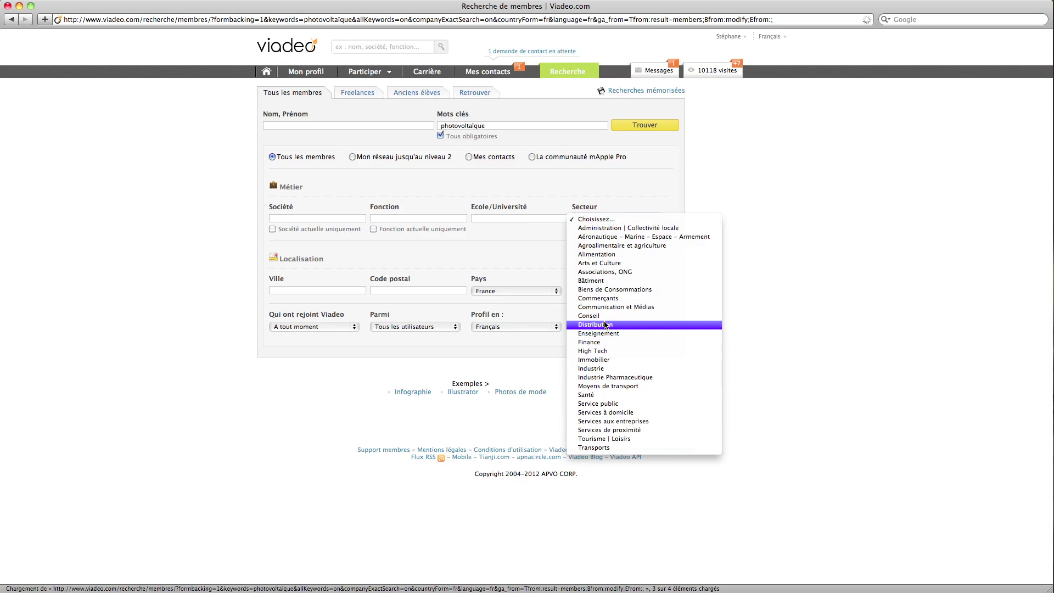
key(Escape)
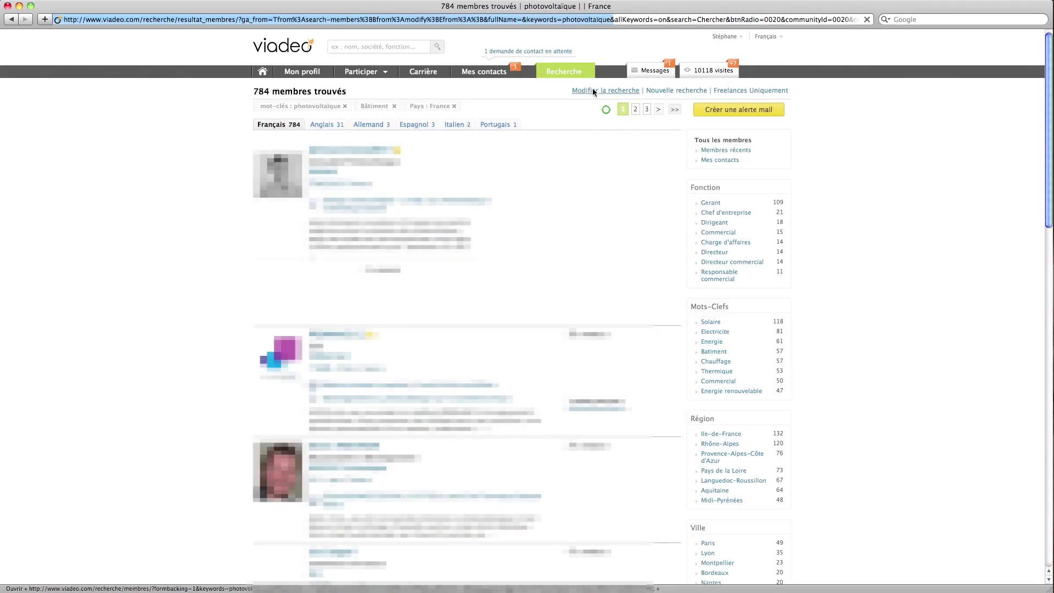
Modify the search to add the region Pays de la Loire and rerun it.
click(593, 90)
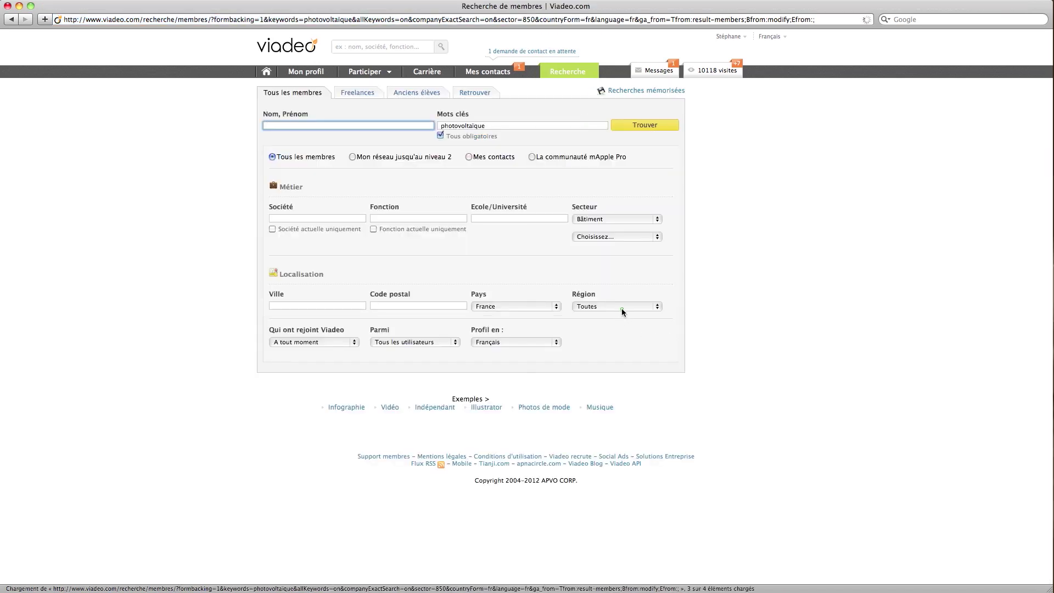
click(621, 308)
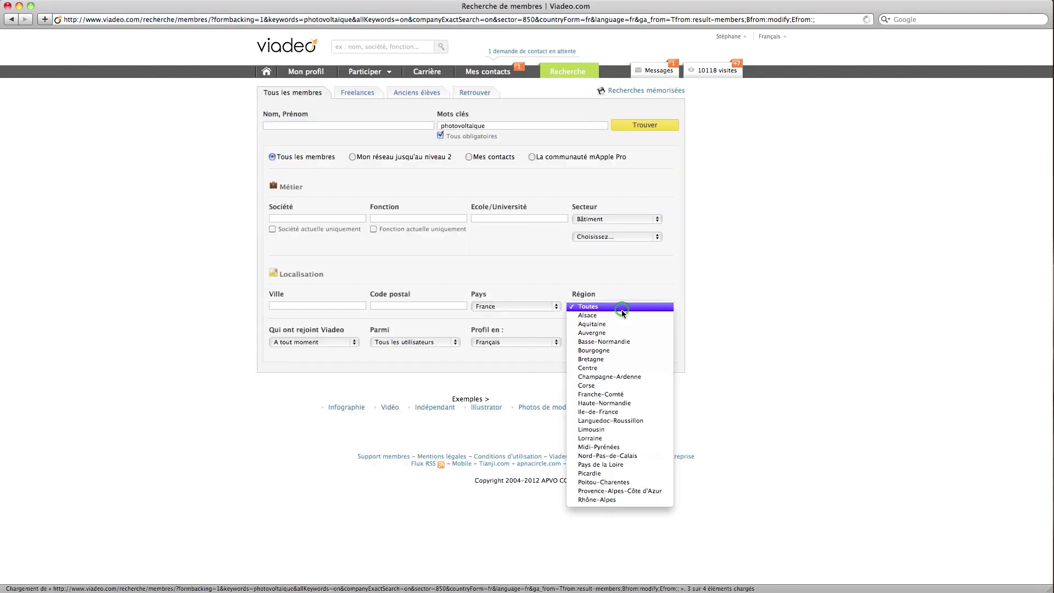
click(615, 465)
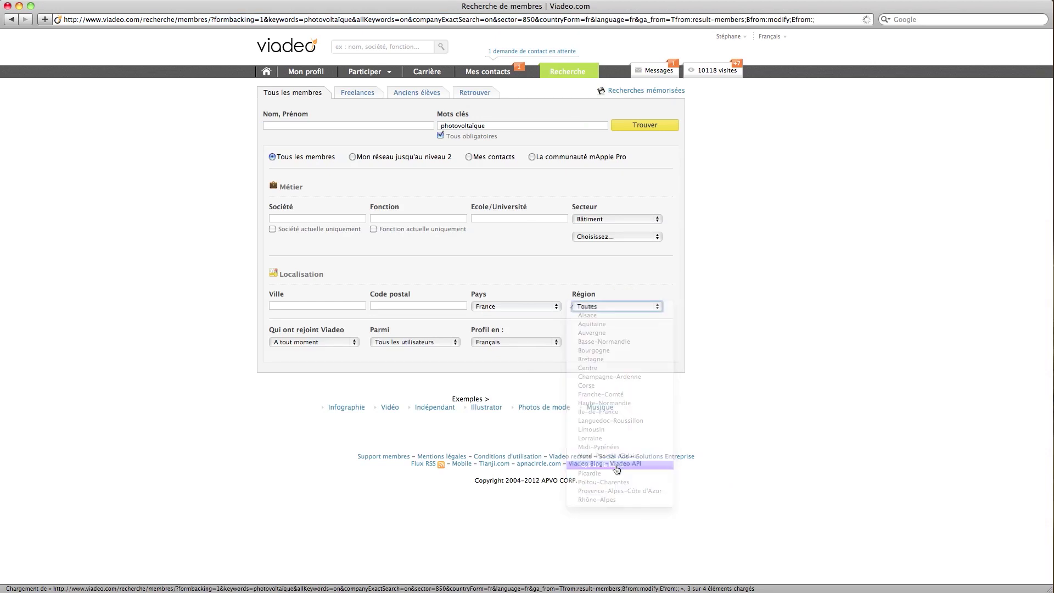
click(640, 124)
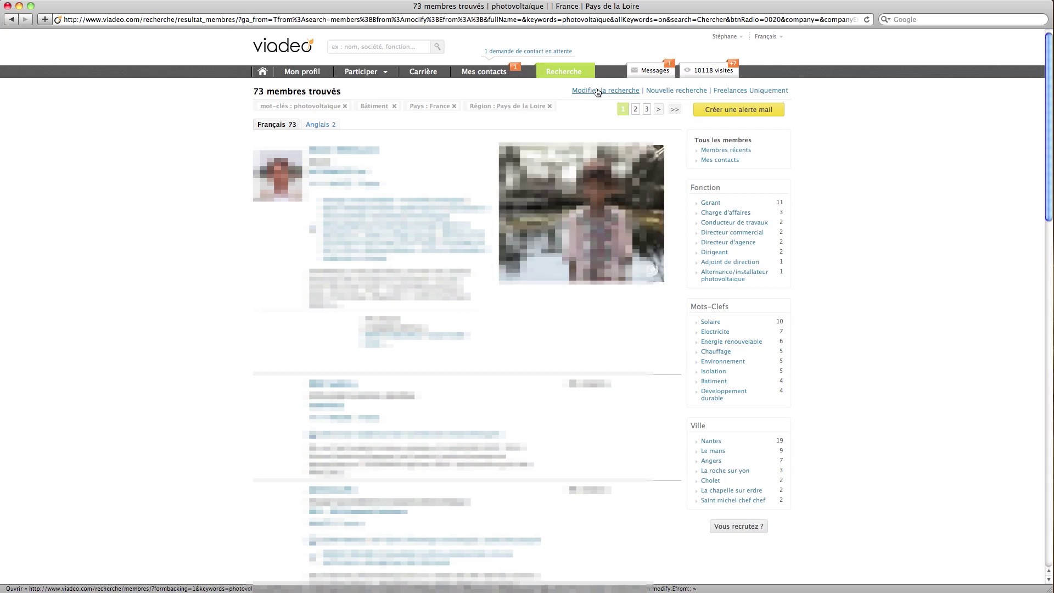
Open a blank new search form and return to the filtered results.
click(666, 91)
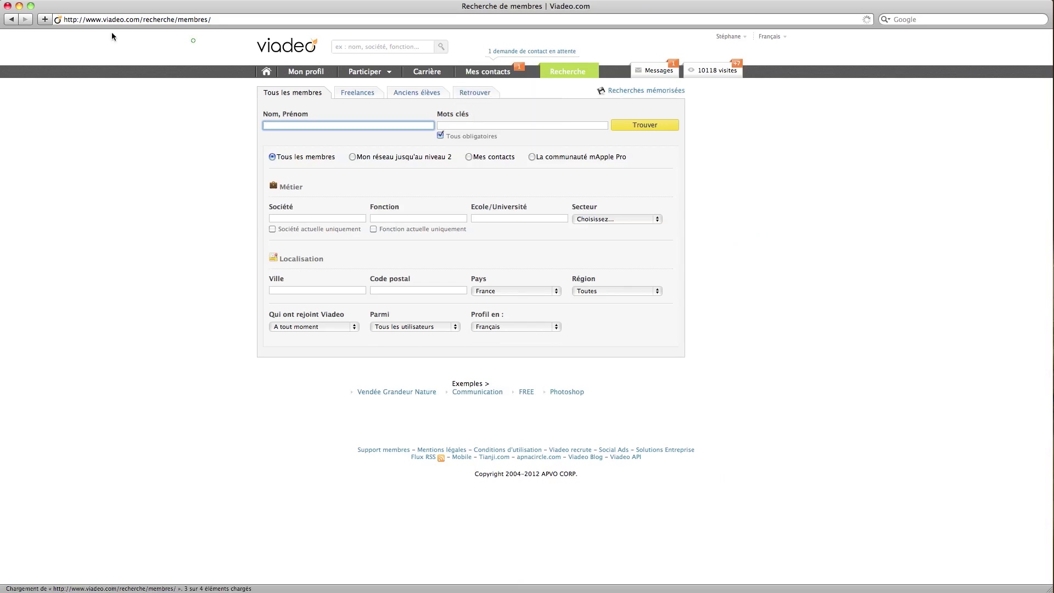
click(10, 20)
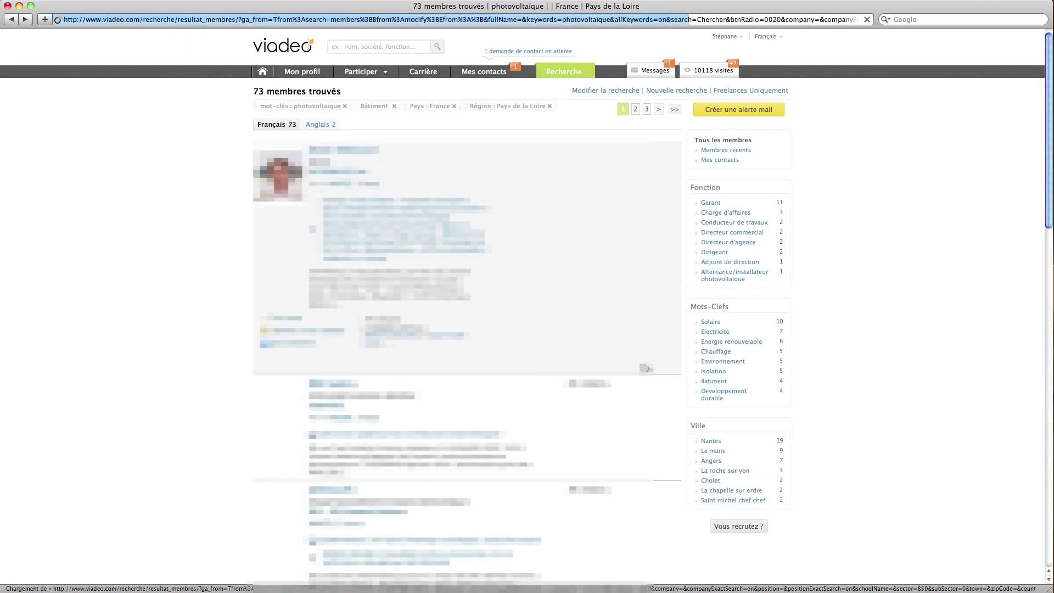
Display the available kinds of search, including members, freelancers, former students and saved searches.
click(731, 112)
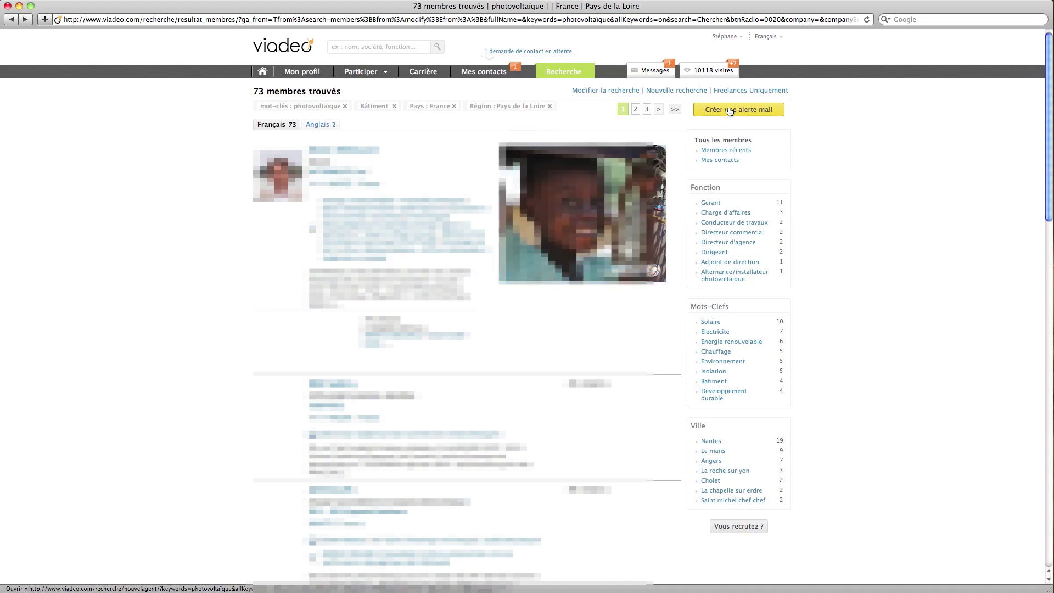
mouse_move(565, 78)
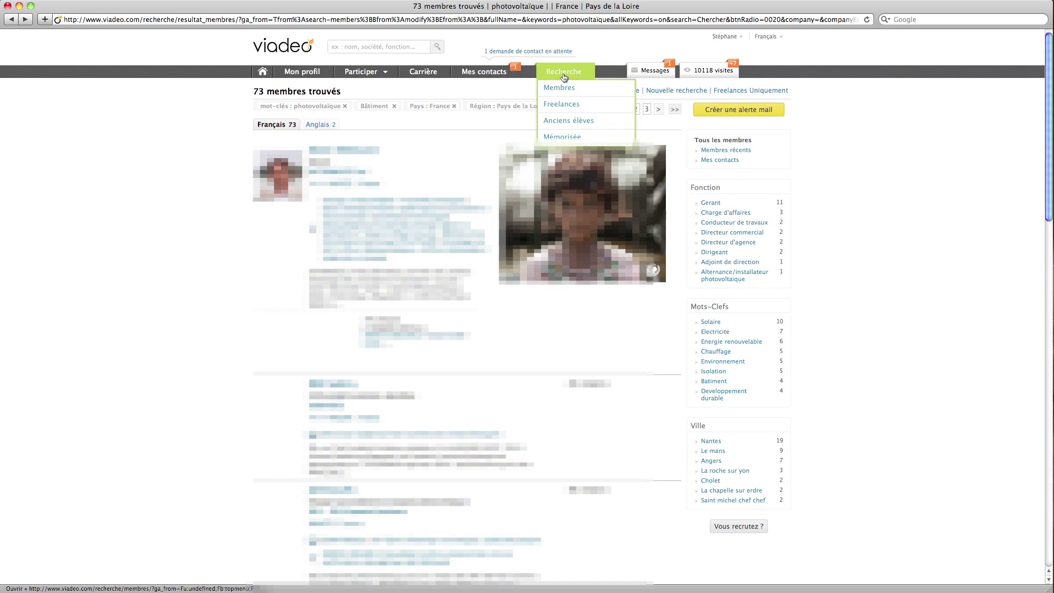